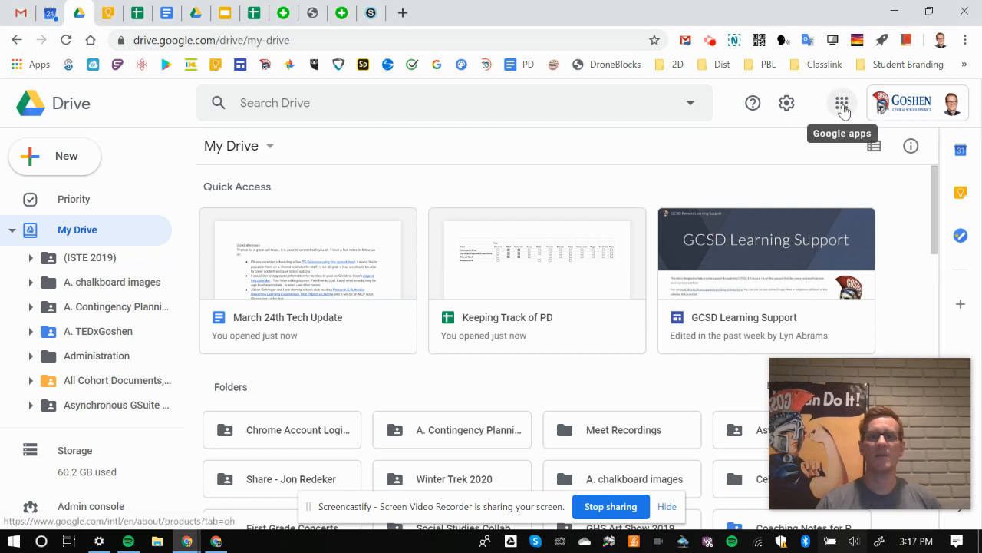
Open Google Calendar from the Google apps list and hide the screen-sharing notice
left_click(842, 106)
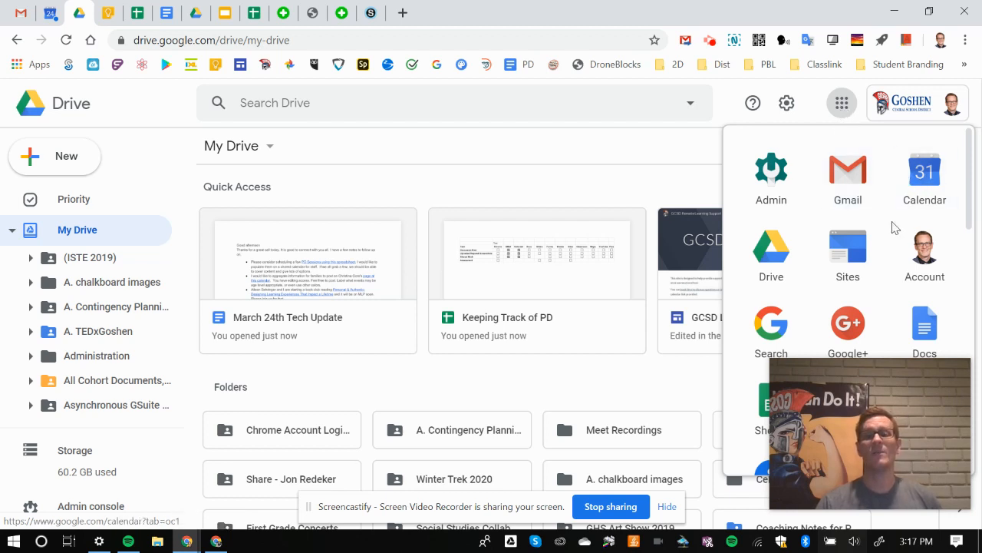
scroll(894, 227, "down", 4)
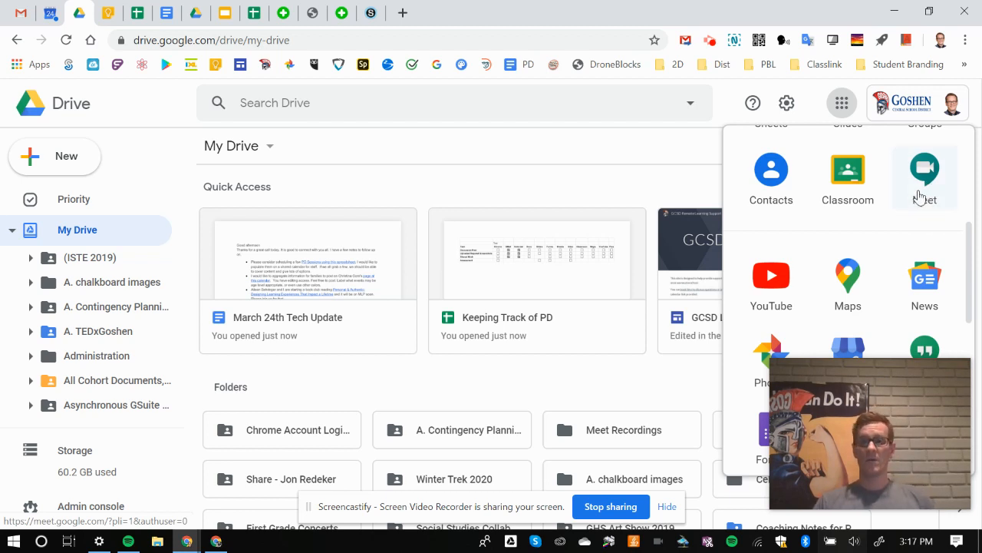
scroll(919, 198, "up", 2)
scroll(885, 227, "up", 1)
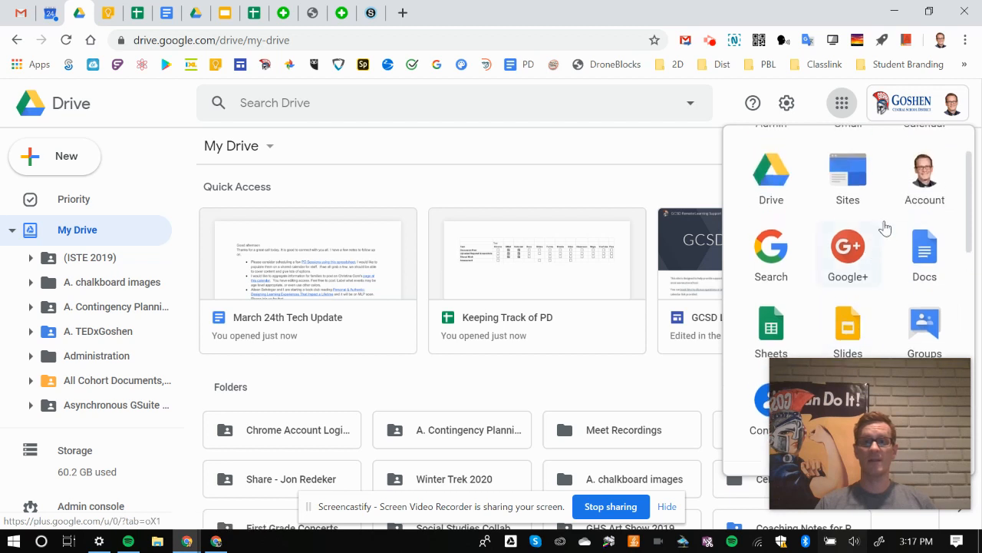
scroll(909, 169, "up", 1)
left_click(923, 166)
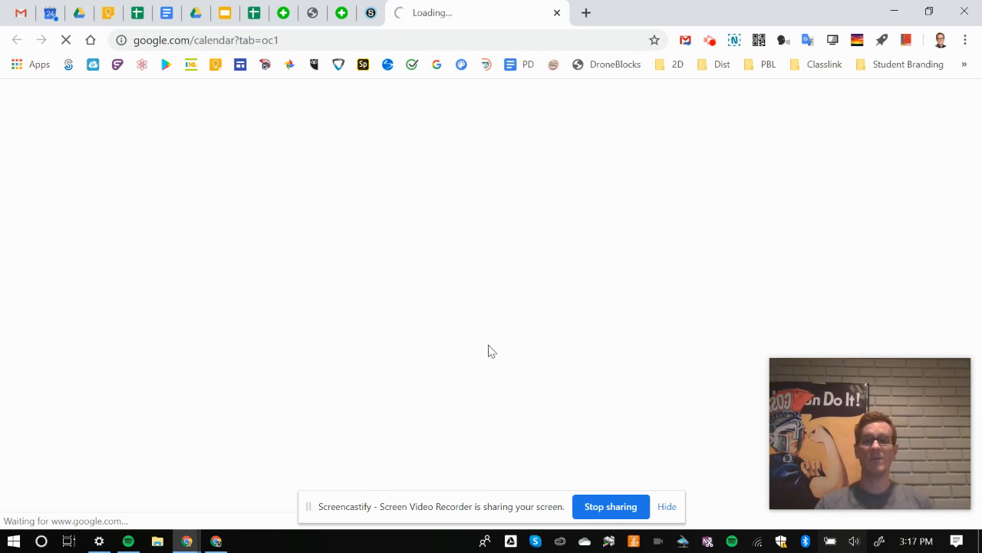
left_click(667, 506)
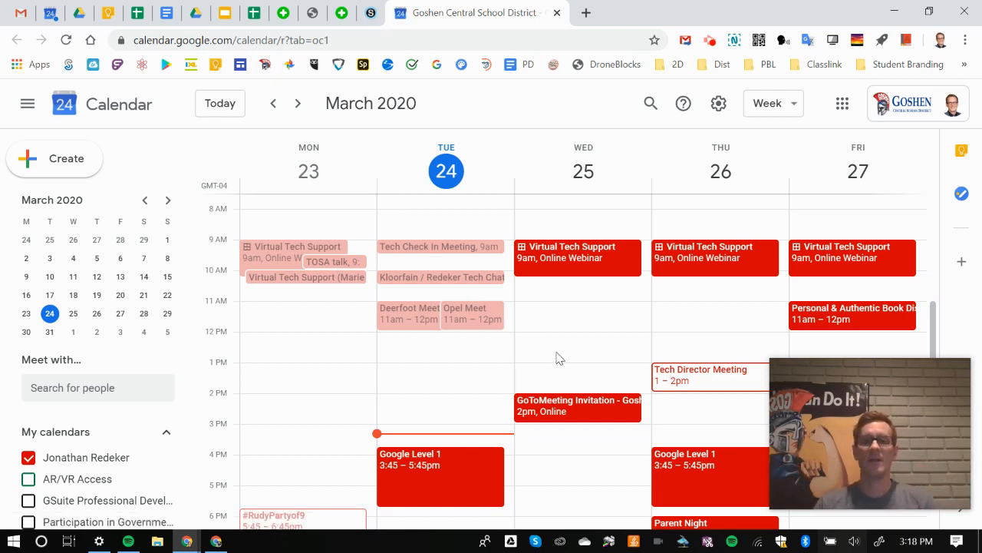
Create an event on Wednesday, Mar 25, 2020 from 11:00am to 11:30am, titled "Read along with" plus the teacher's name
left_click(585, 307)
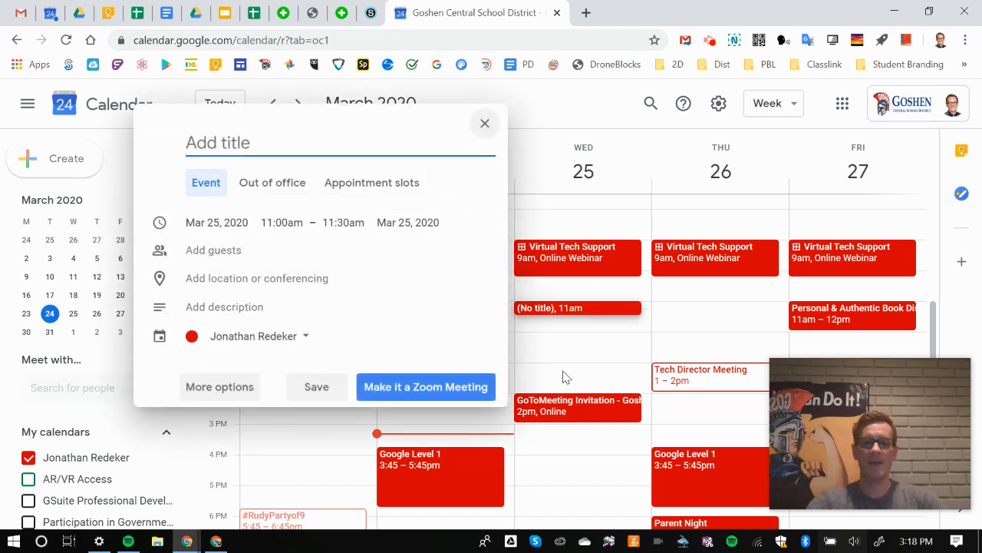
type("Read alon")
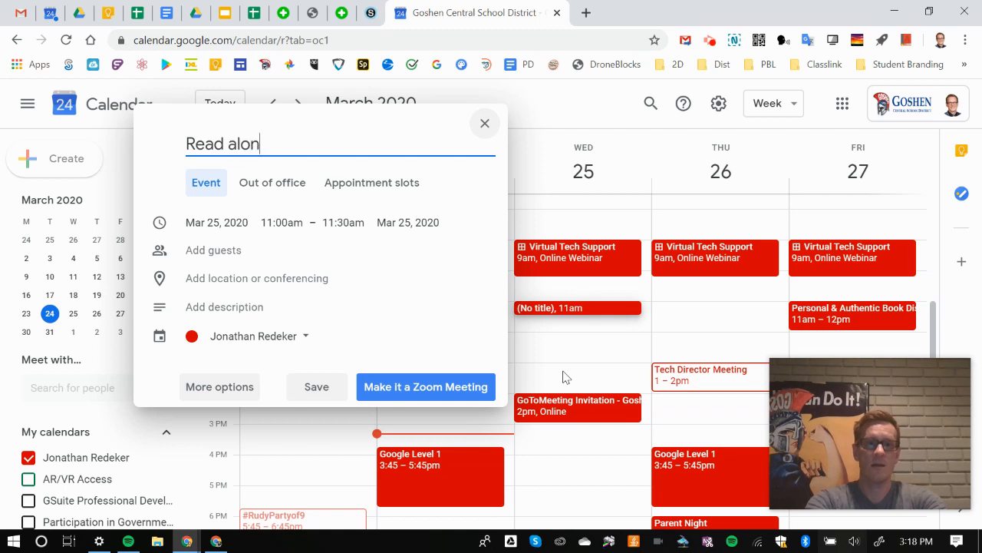
type("g with Mr. R")
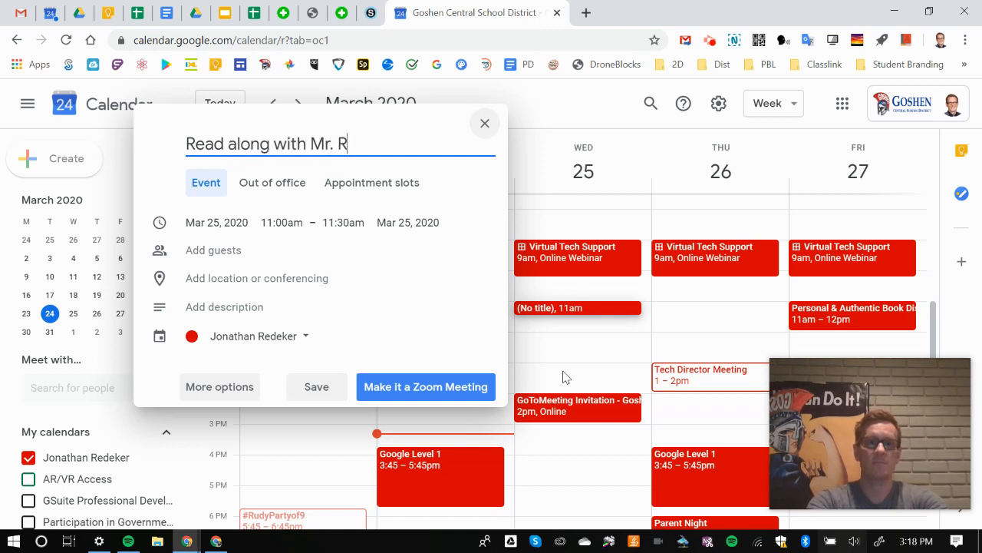
type("edeker")
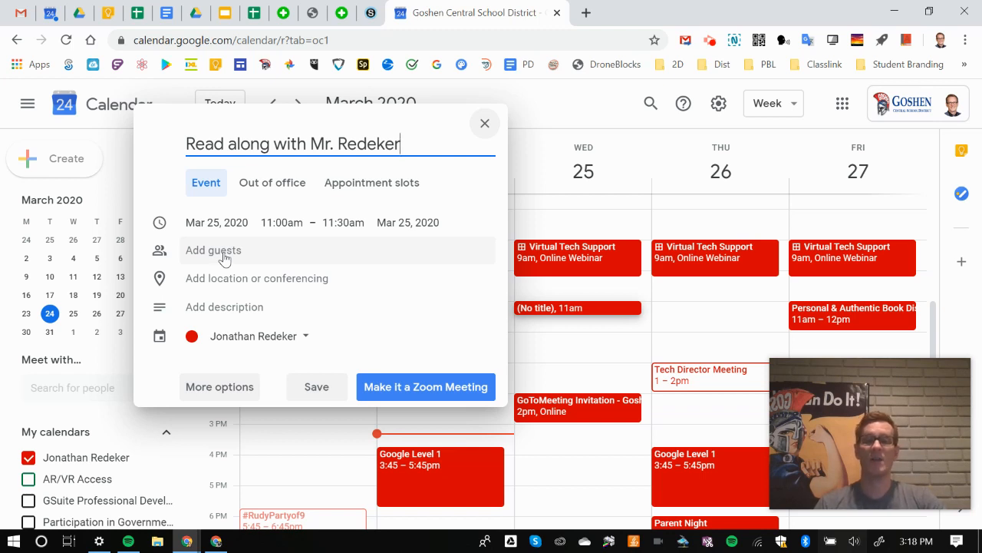
Add Hangouts Meet conferencing to the new event and expand the meeting details
left_click(291, 285)
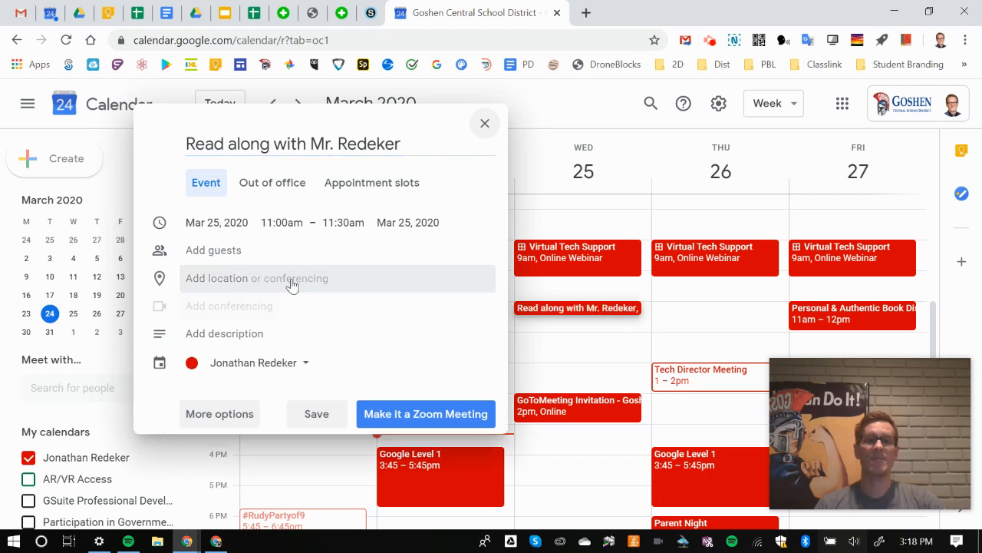
left_click(224, 321)
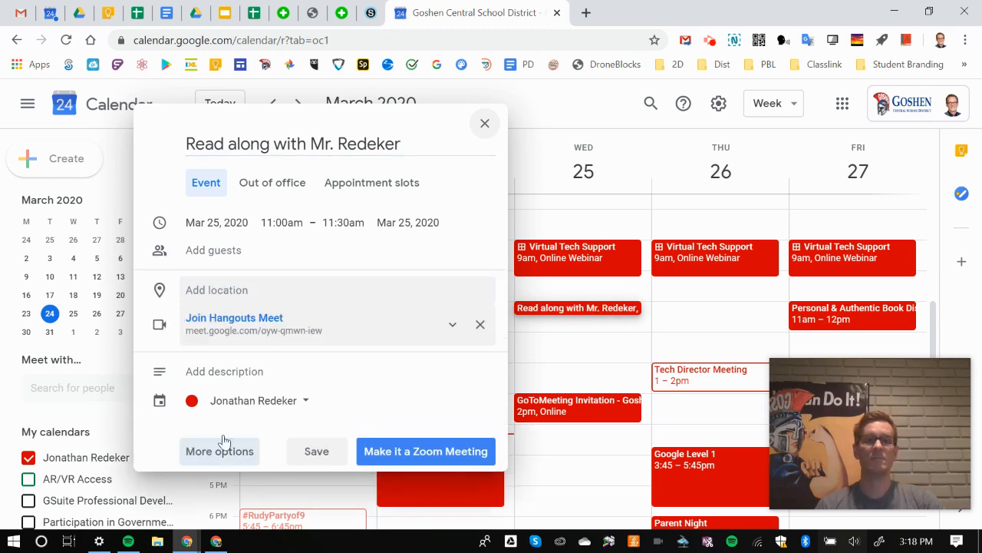
left_click(452, 324)
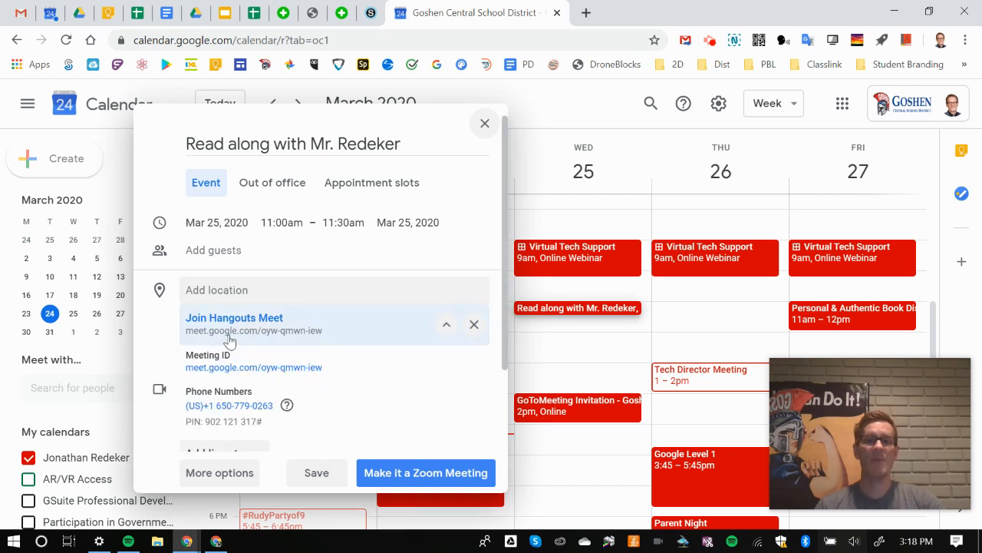
Copy only the meeting ID and its link from the event's conferencing details
left_click_drag(345, 370, 184, 357)
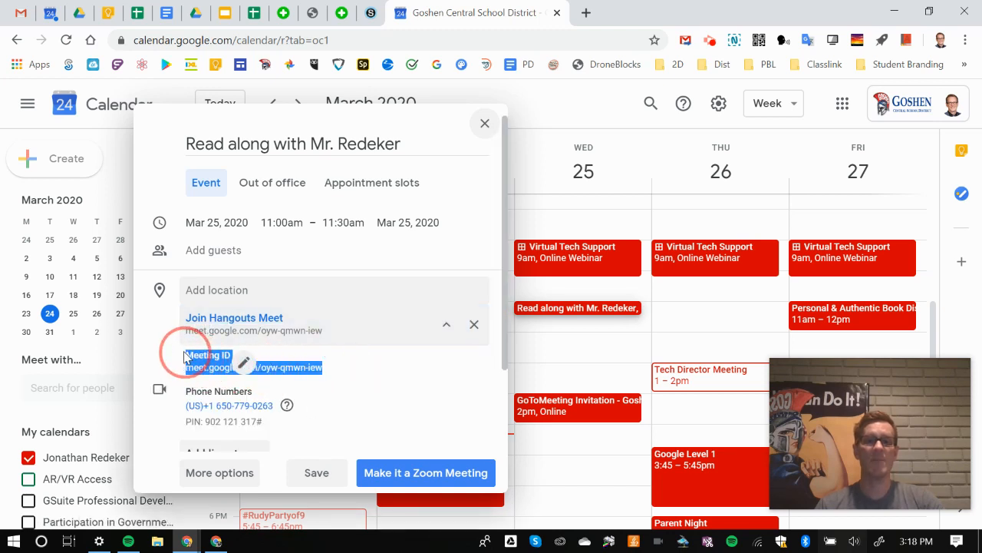
right_click(212, 361)
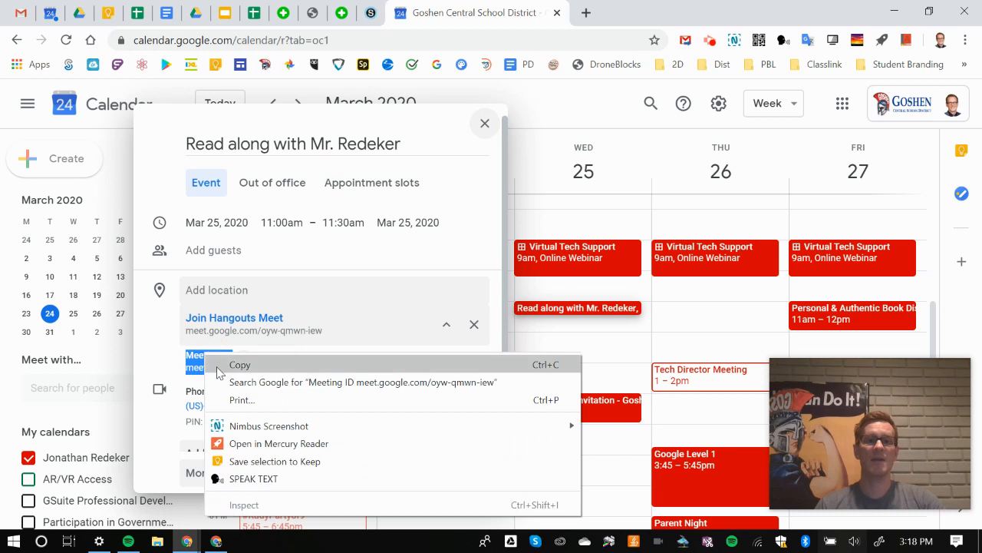
left_click(223, 367)
left_click_drag(307, 405, 184, 317)
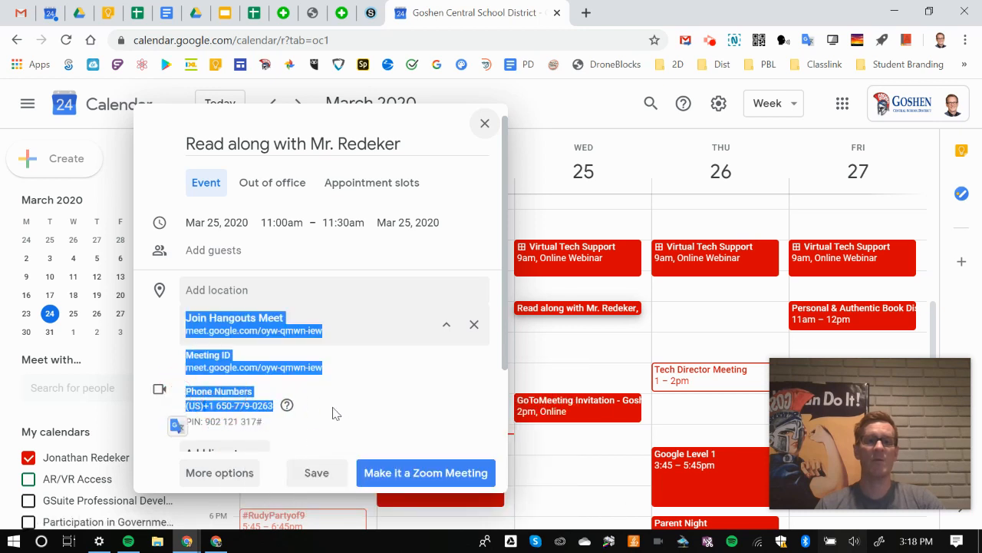
left_click(351, 401)
left_click_drag(265, 422, 201, 429)
left_click(269, 429)
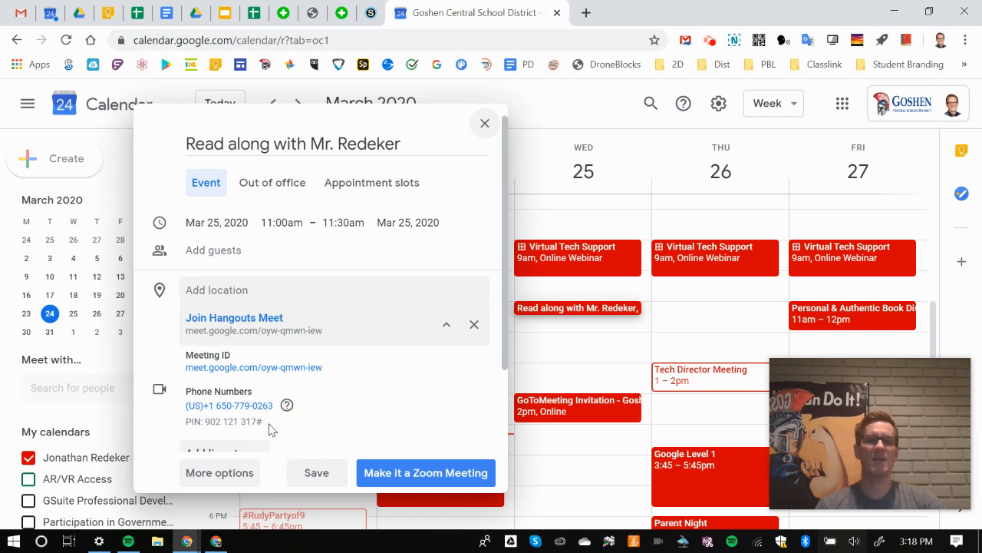
Copy the full conferencing details, from the meeting ID through the phone number and PIN
left_click_drag(270, 429, 191, 358)
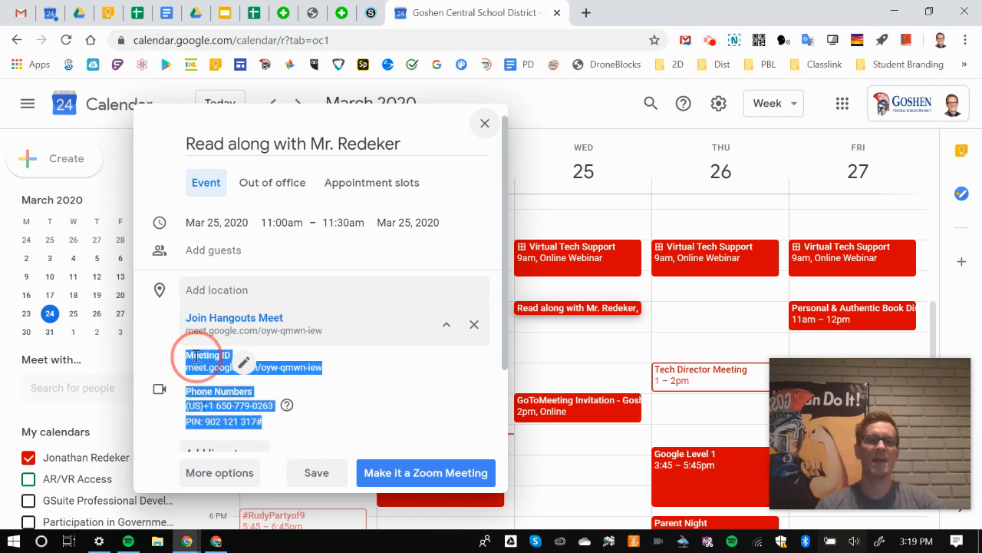
right_click(197, 358)
left_click(209, 370)
left_click(382, 389)
Review the remaining options of the read-along event and save it to the calendar
scroll(370, 349, "down", 1)
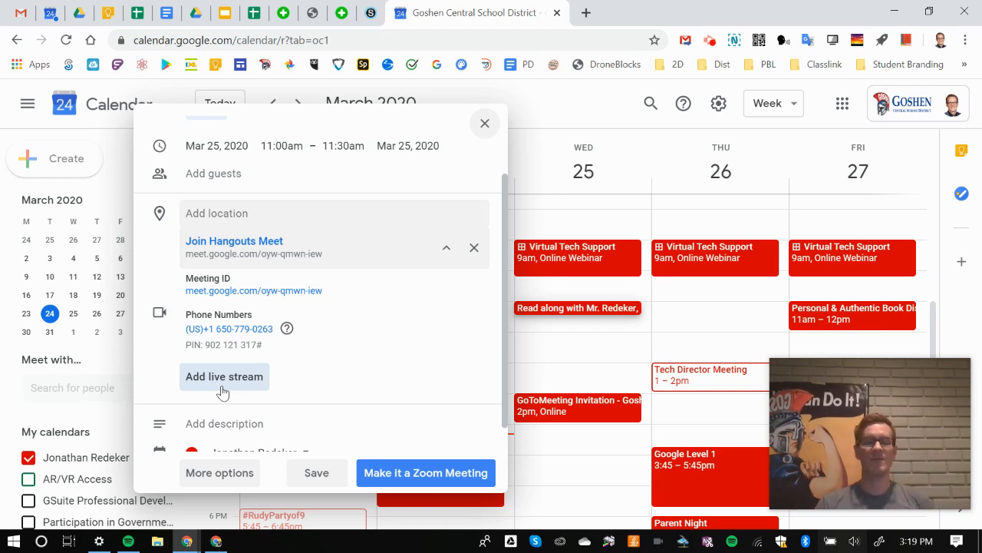
scroll(387, 357, "down", 1)
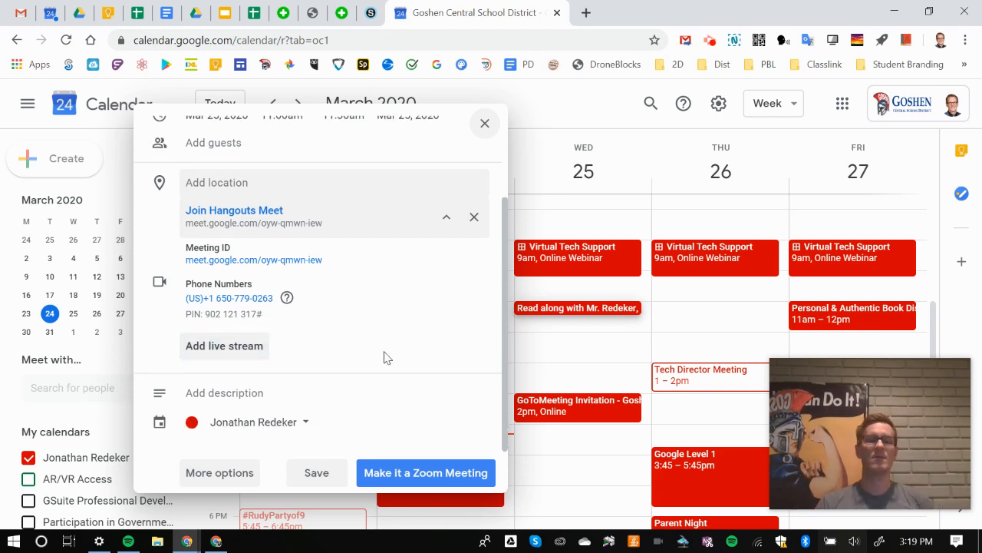
left_click(318, 470)
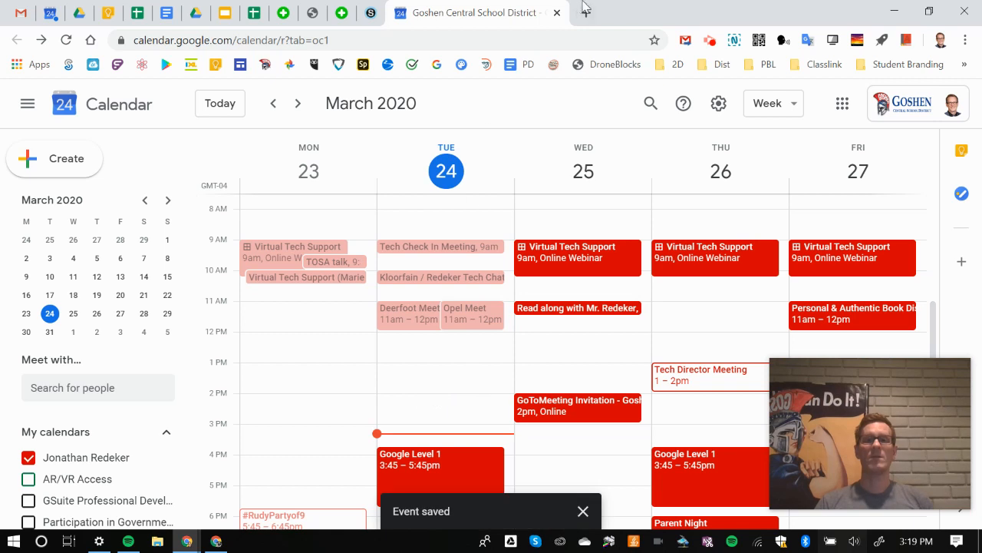
Switch to Google Classroom and open the GSuite Professional Development class
left_click(844, 106)
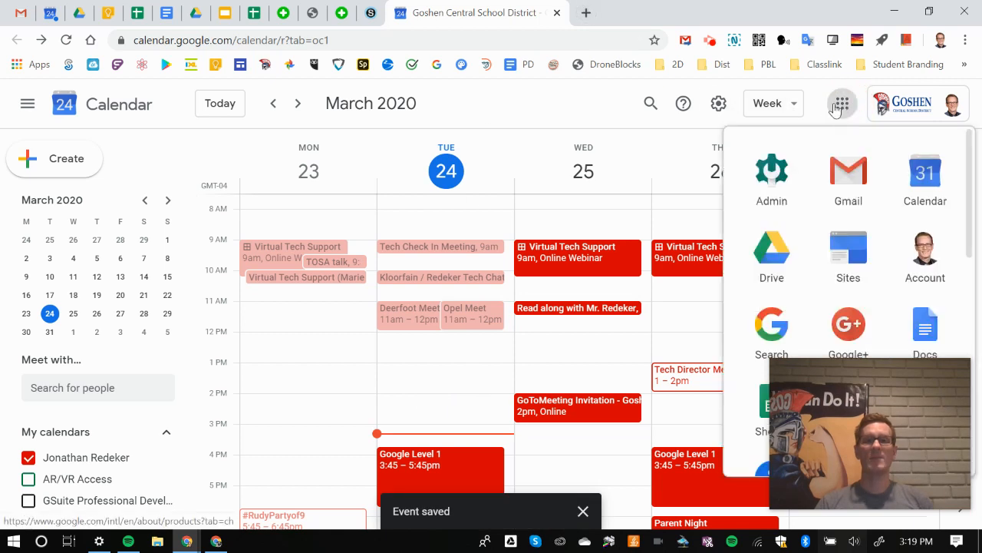
scroll(837, 221, "down", 5)
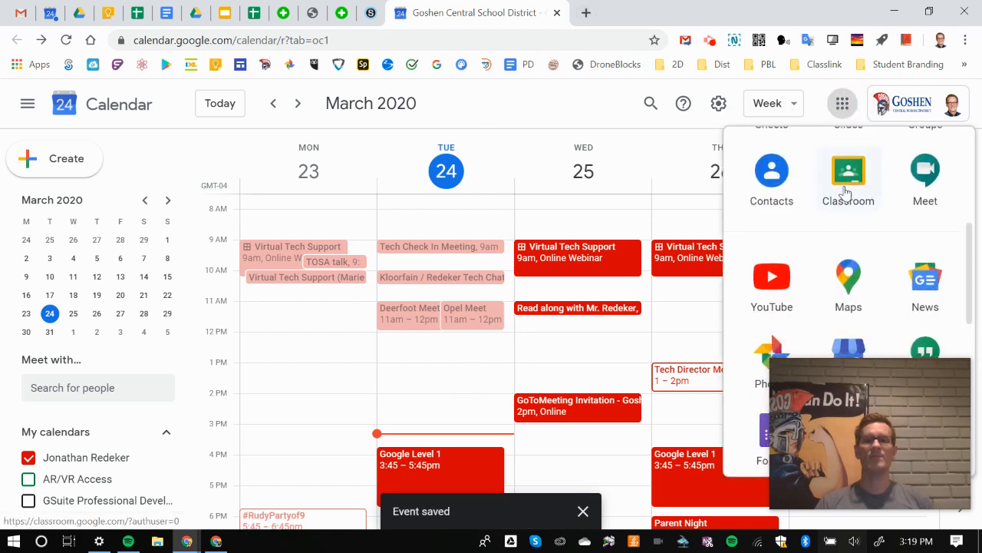
left_click(842, 193)
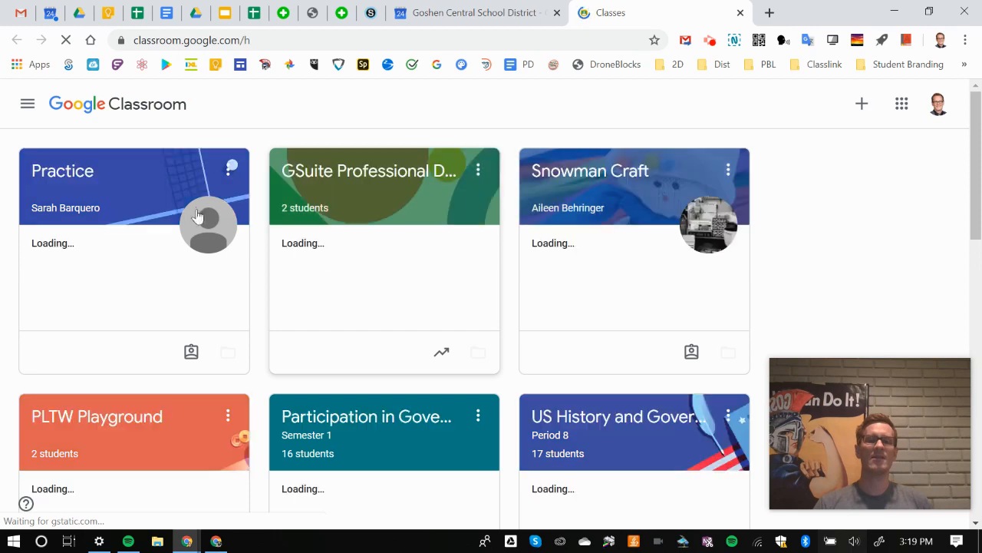
left_click(386, 202)
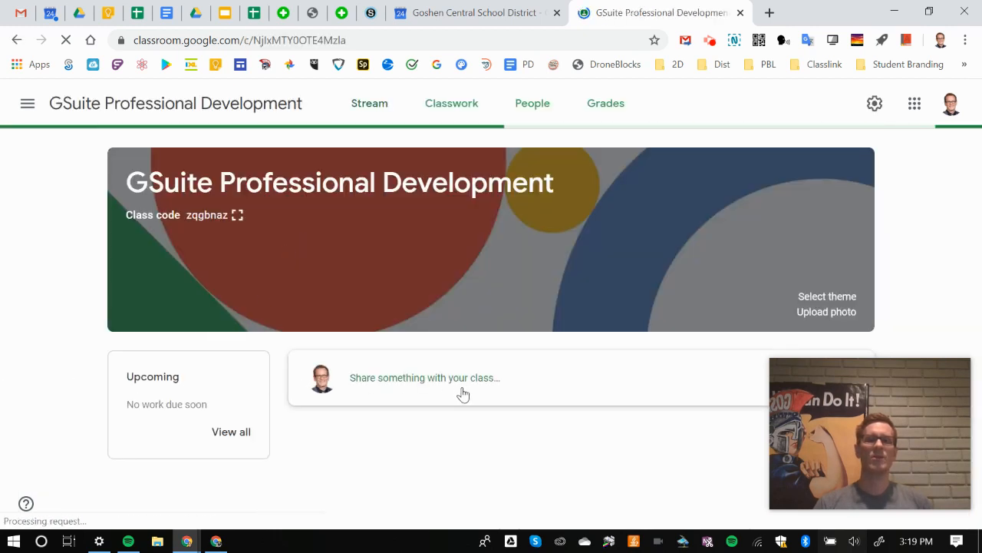
Start a class stream announcement and paste the copied meeting ID, link, phone number and PIN into it
left_click(434, 380)
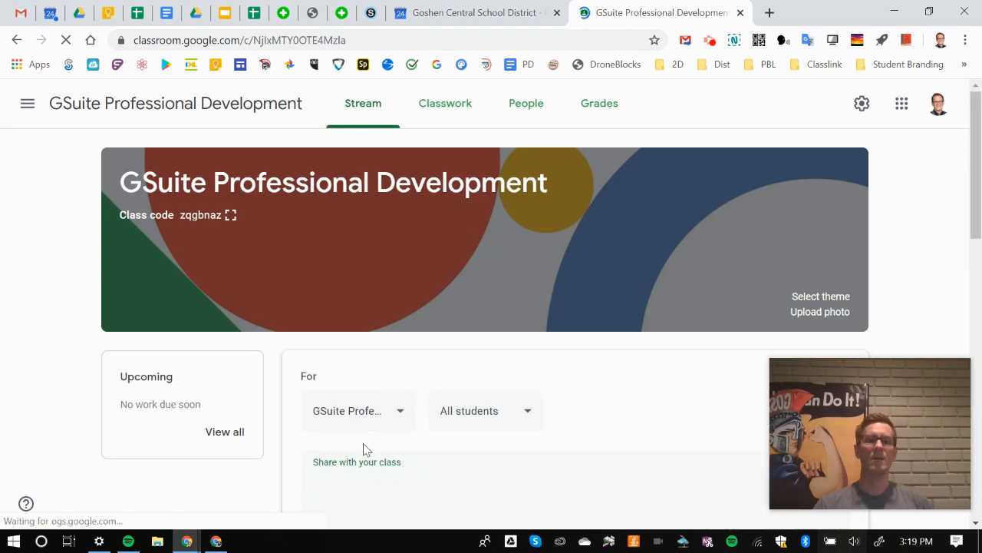
scroll(382, 370, "down", 1)
right_click(369, 407)
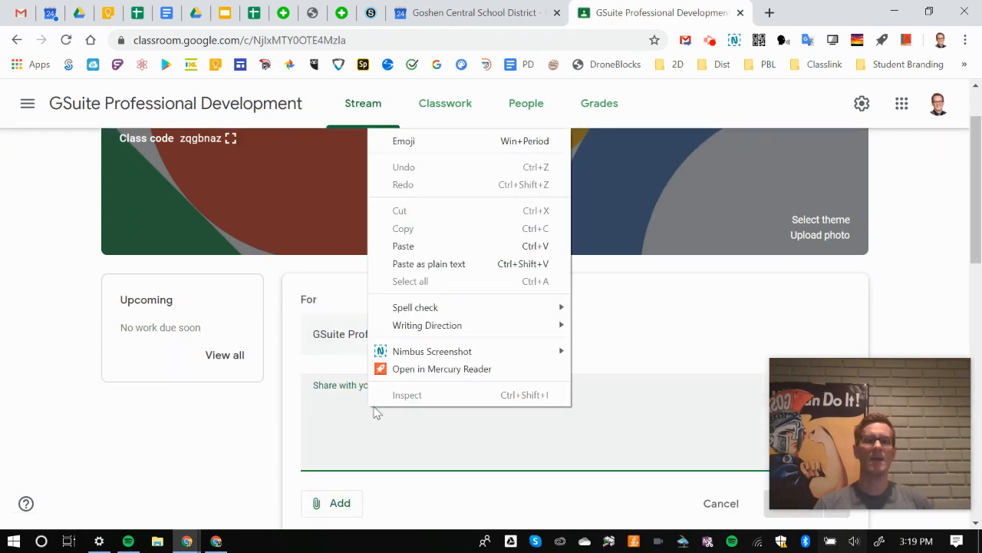
left_click(414, 244)
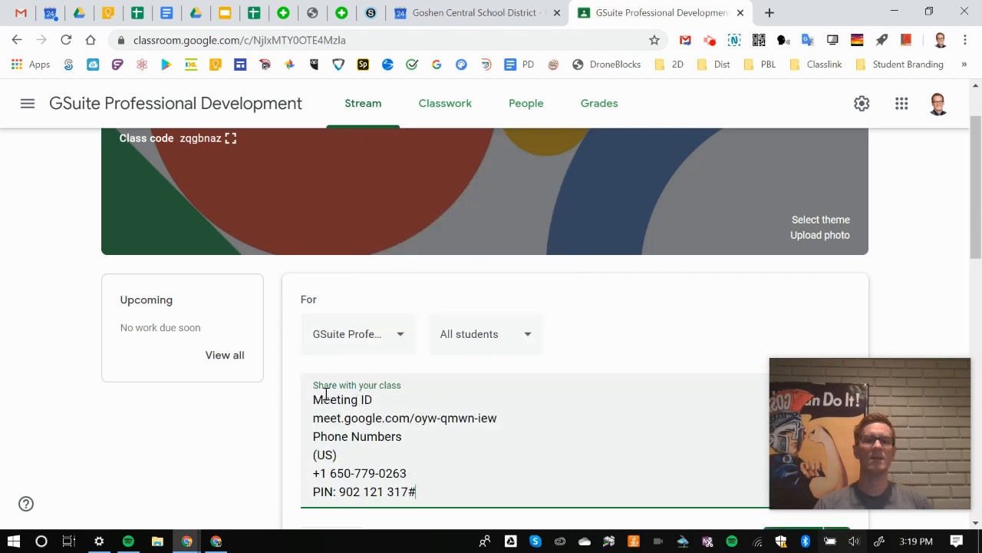
Insert the line "Click here @ Time. Date etc. to join class." above the meeting details, separated by a blank line
key("Return")
key("Return")
key("Up")
key("Up")
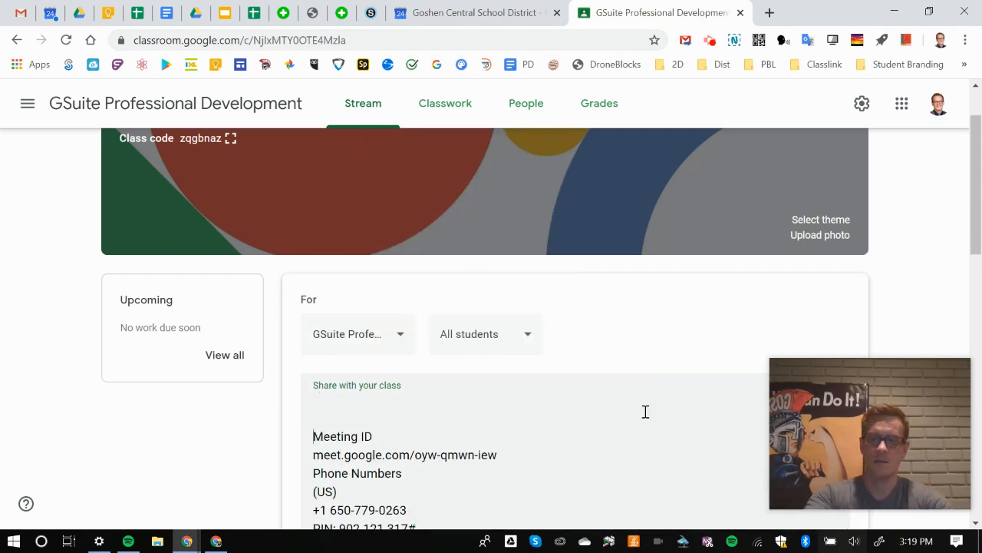
type("Click here @ T")
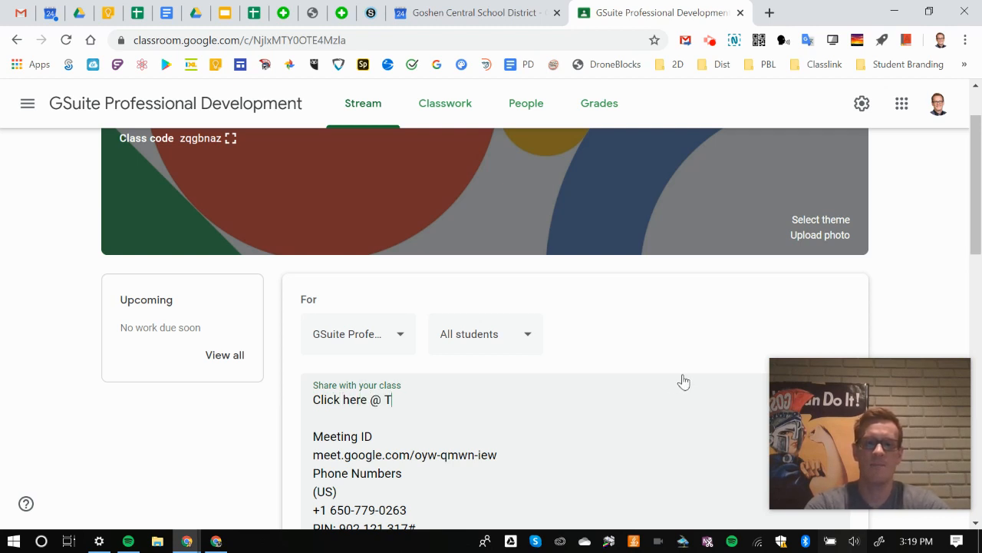
type("ime. Date etc. to join class.")
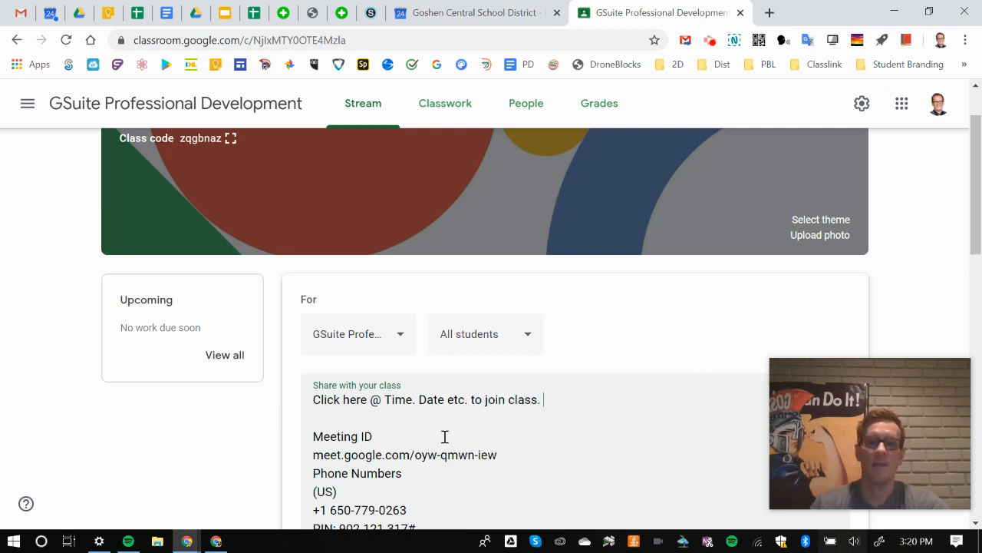
Copy the Meet link from the announcement text
scroll(442, 437, "down", 1)
left_click_drag(497, 377, 312, 376)
key("cmd+c")
right_click(397, 384)
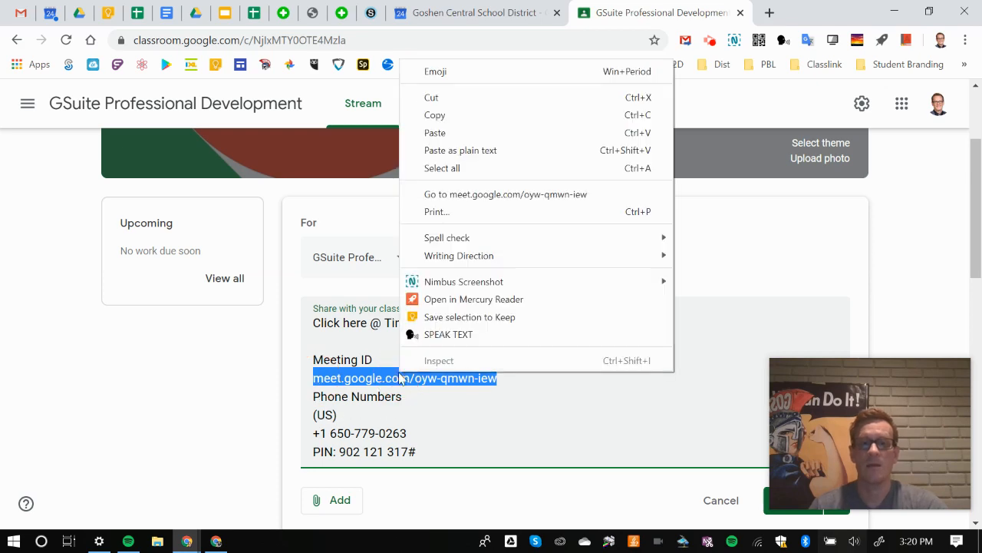
left_click(438, 115)
Attach the copied Meet link to the announcement as a link
left_click(345, 499)
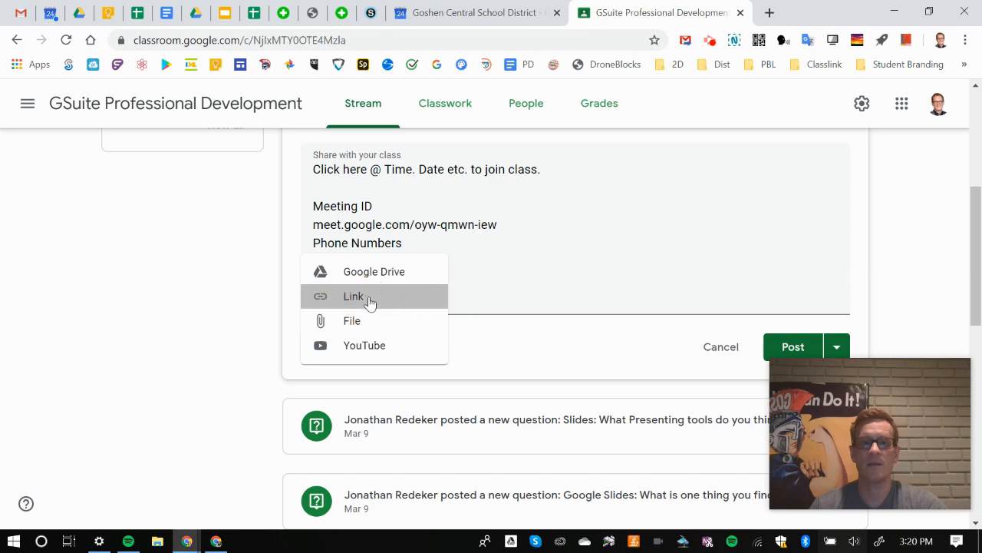
left_click(368, 305)
right_click(458, 311)
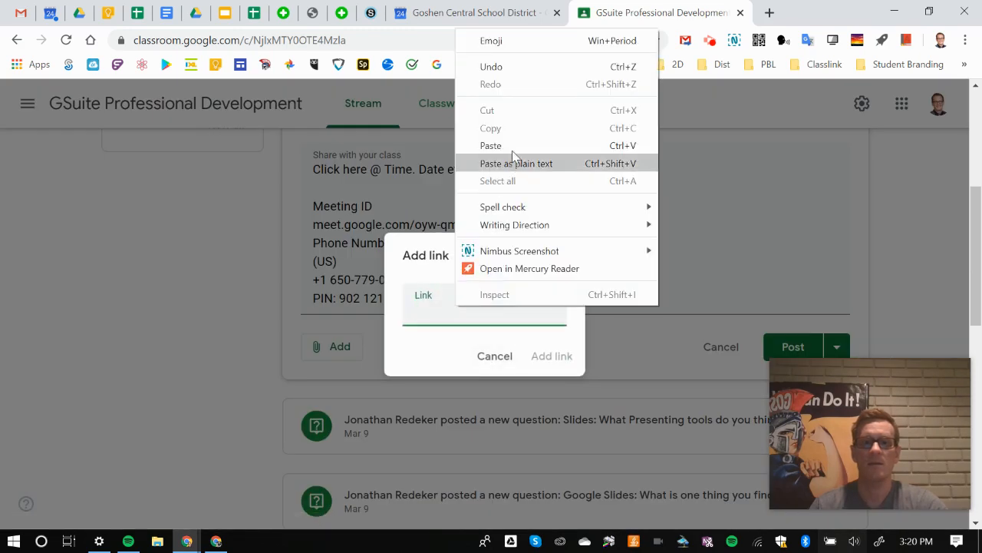
left_click(491, 145)
left_click(560, 363)
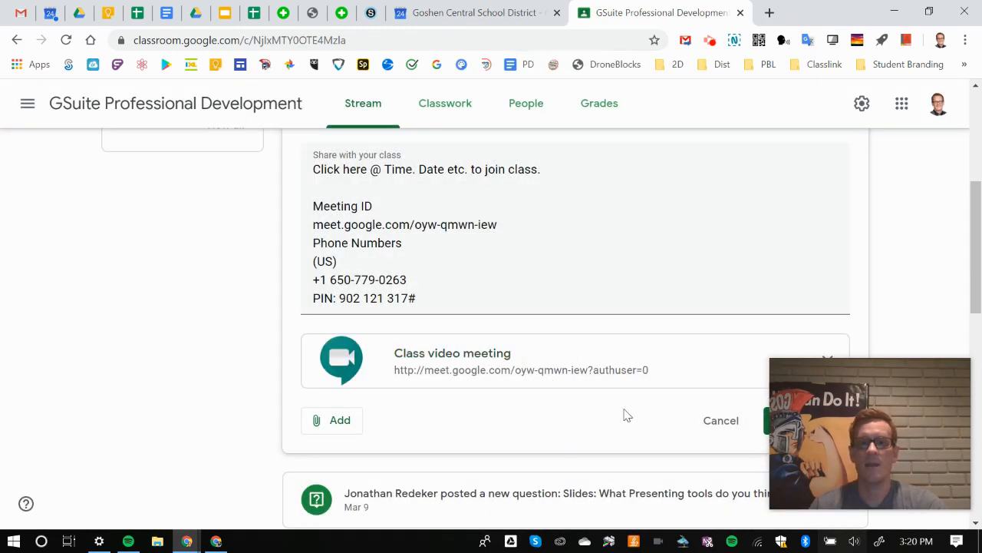
scroll(742, 399, "down", 1)
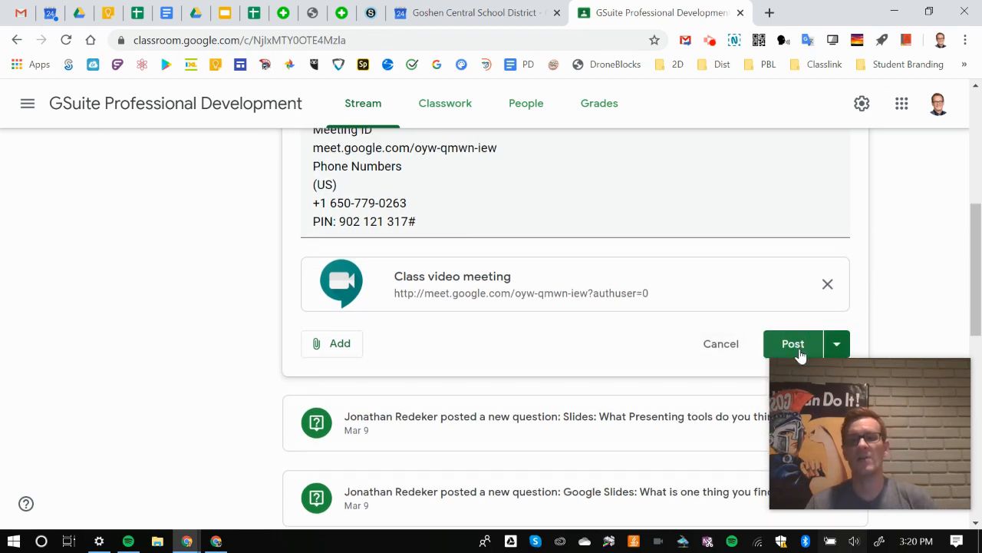
Examine the publishing options available for the class announcement without choosing one
left_click(842, 347)
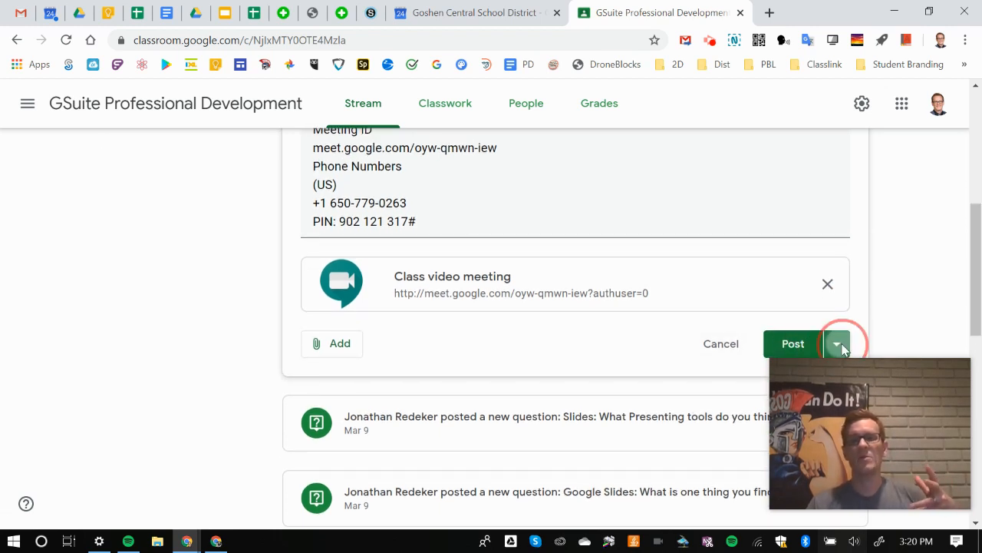
scroll(812, 346, "down", 2)
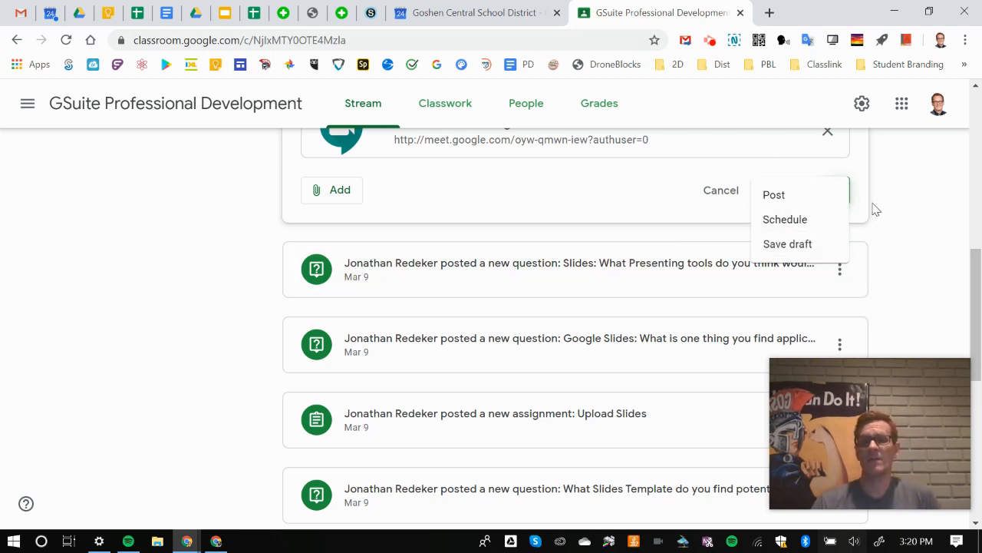
left_click(890, 204)
scroll(548, 269, "up", 2)
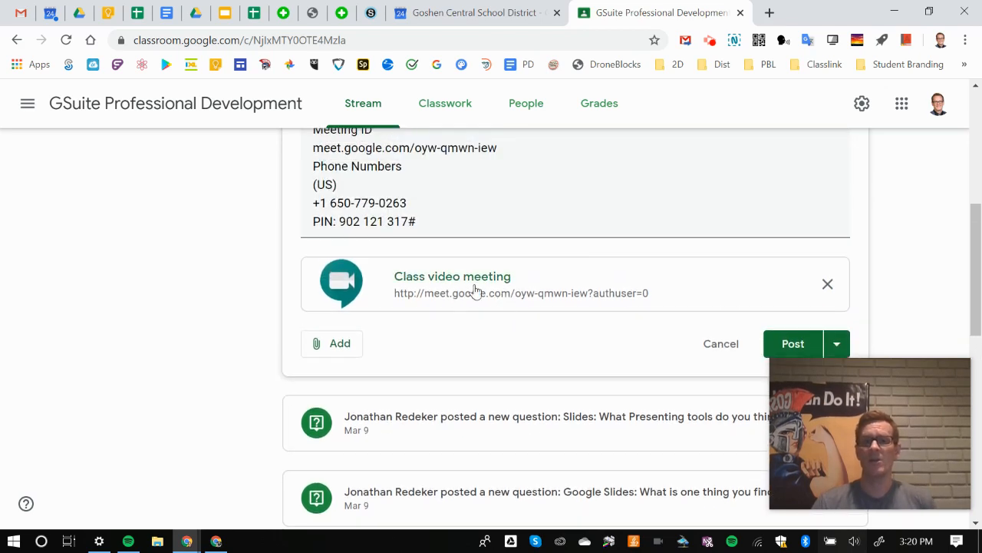
Look at the Hangouts Meet details of the Wednesday, March 25 read-along event in Google Calendar, and return to Google Classroom
left_click(454, 14)
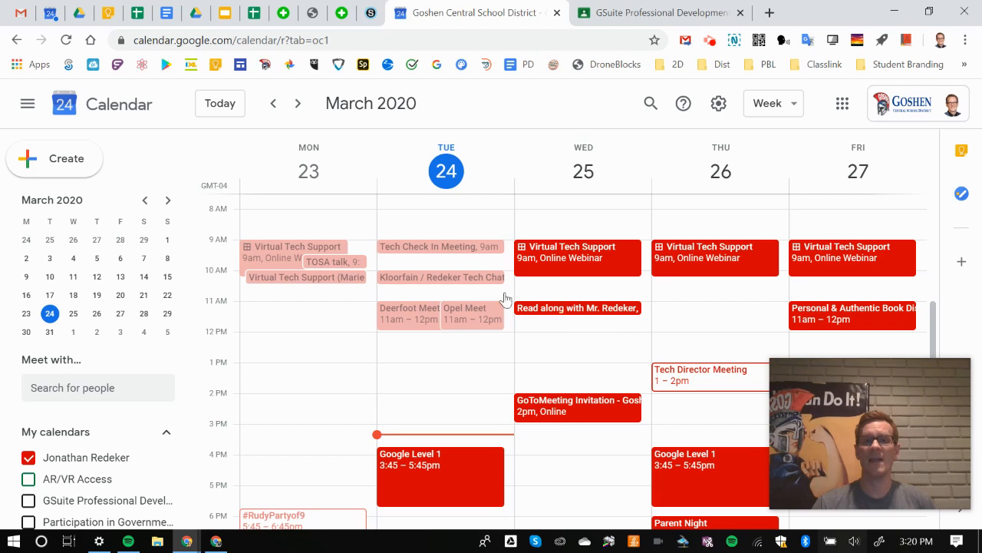
left_click(571, 311)
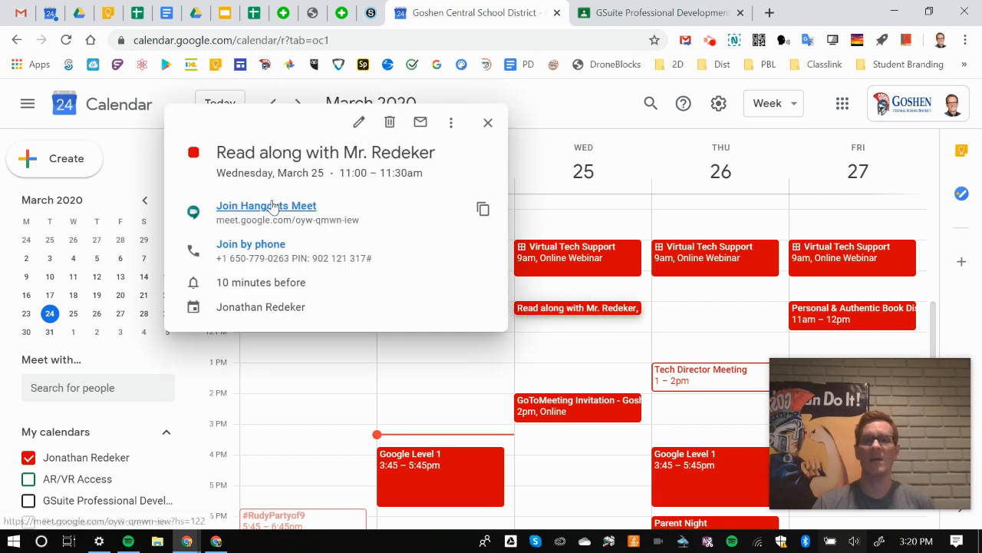
left_click(649, 10)
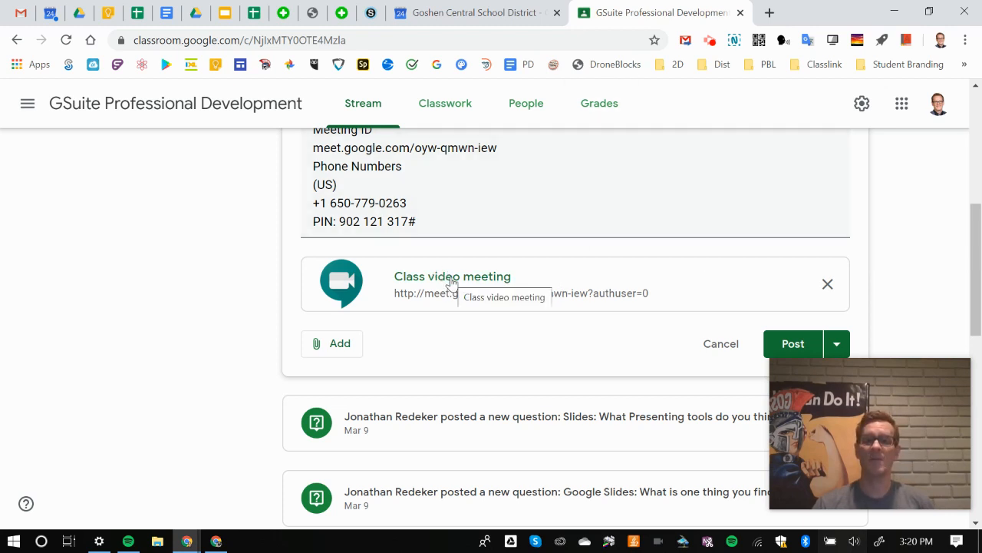
Open the Class video meeting link attached to the announcement and join the meeting in Google Meet
left_click(451, 282)
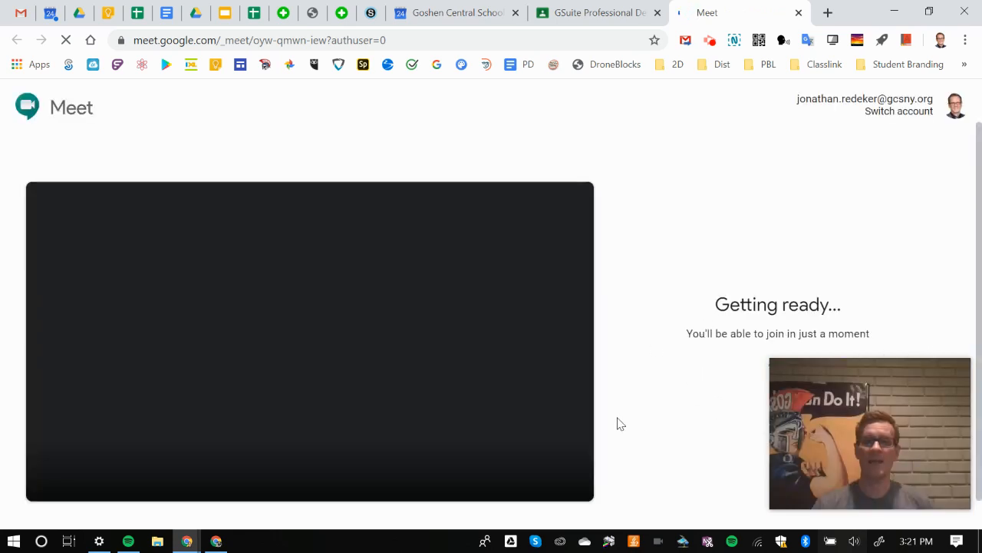
left_click_drag(832, 369, 842, 23)
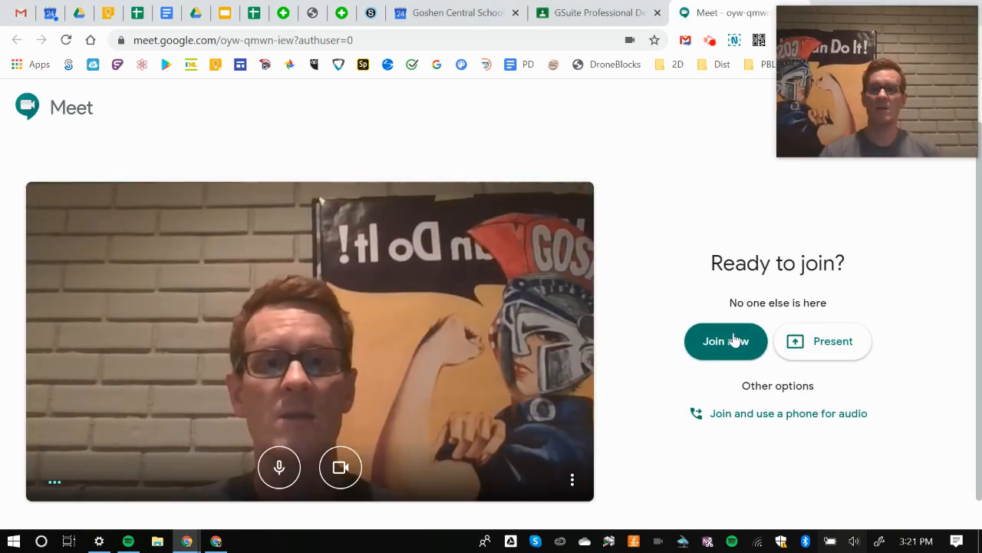
left_click(735, 339)
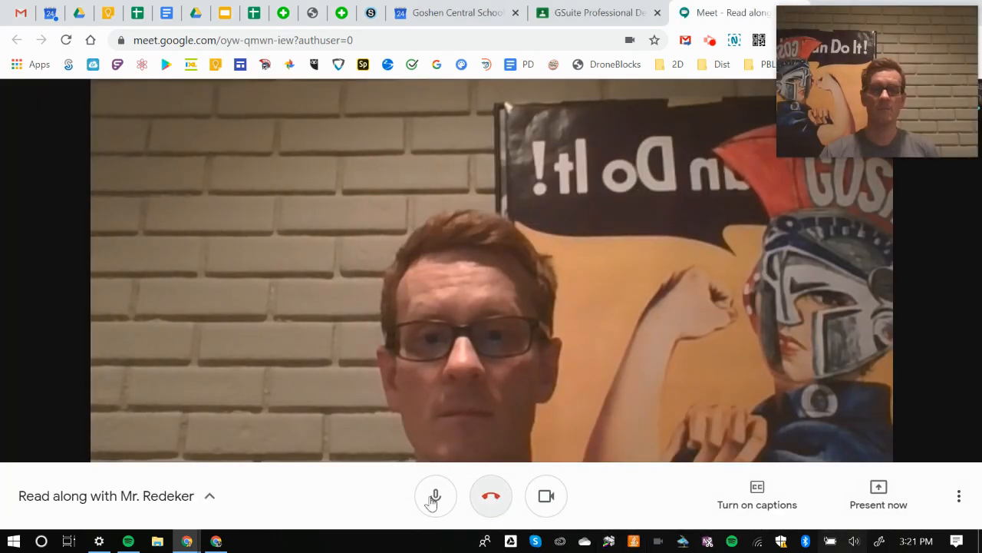
Mute the microphone in the meeting and turn it back on
left_click(434, 497)
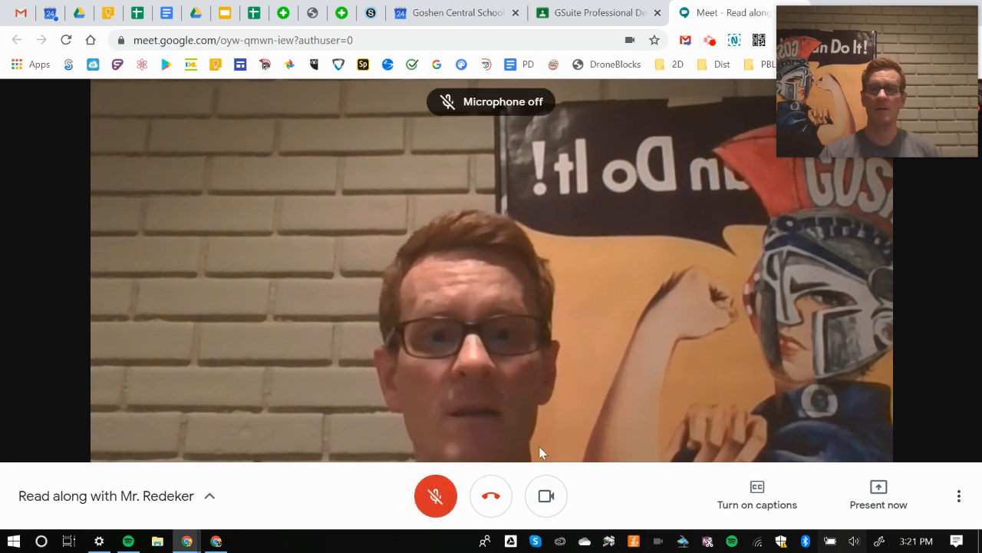
left_click(436, 495)
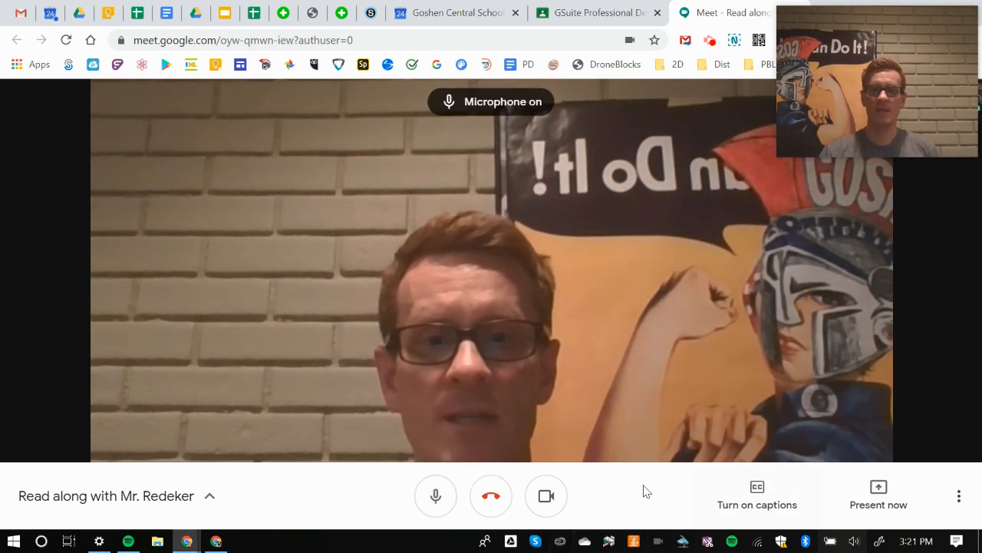
Examine the layout choices for the meeting and close them without selecting a different layout
left_click(959, 498)
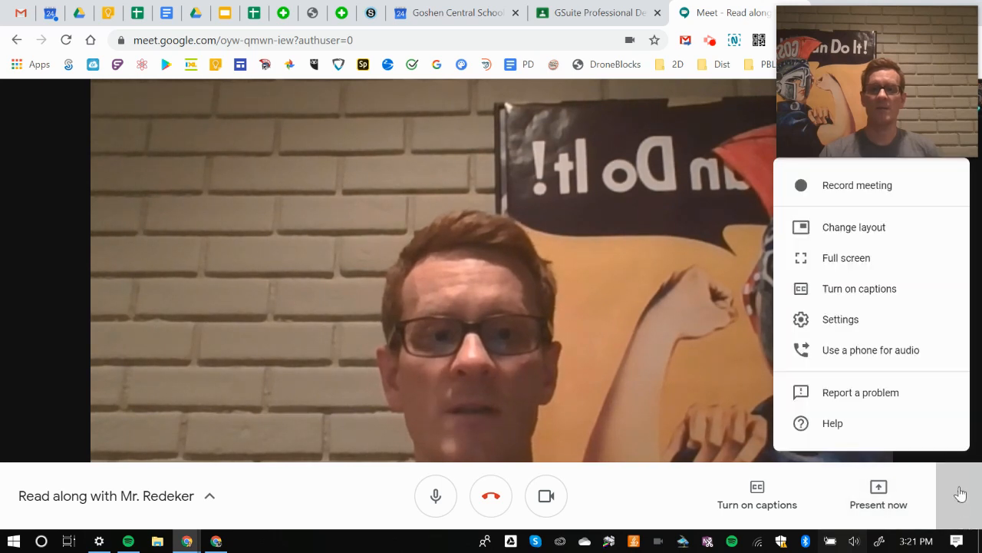
left_click(852, 229)
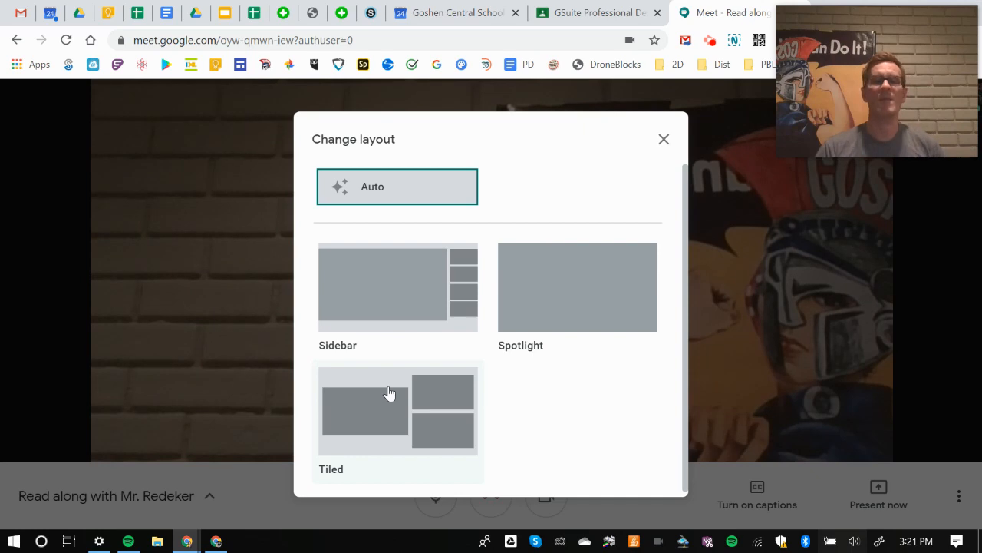
left_click(662, 139)
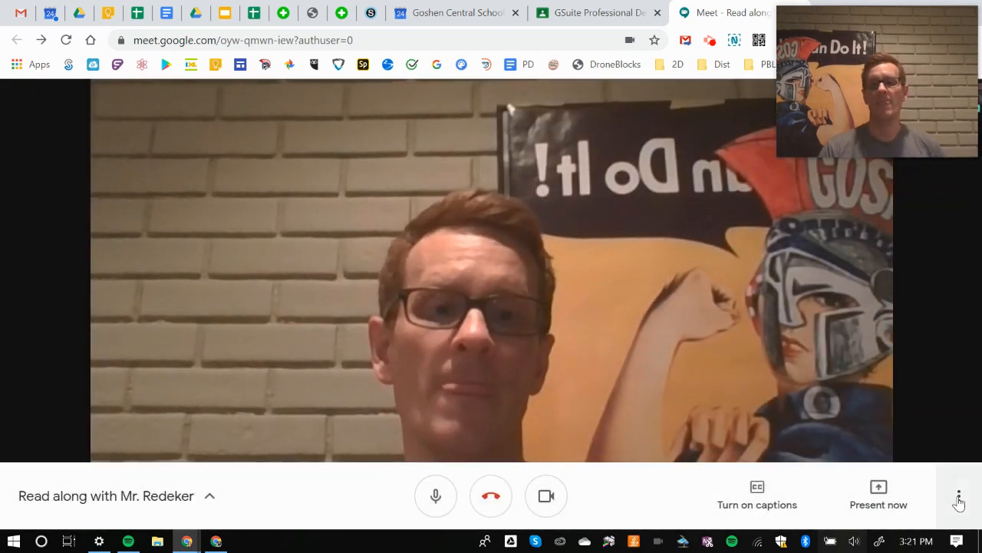
Review the additional meeting options, close them and leave the video meeting
left_click(958, 501)
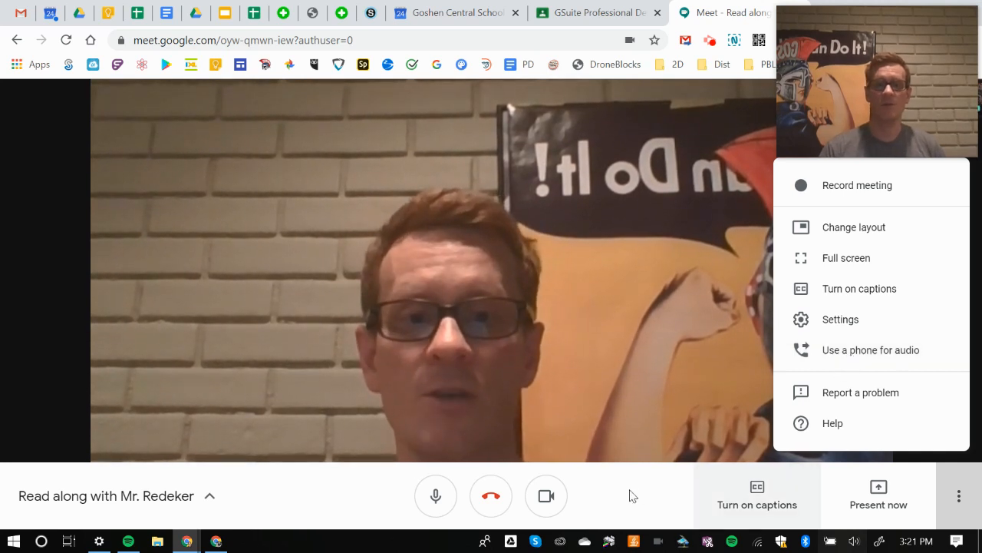
left_click(311, 489)
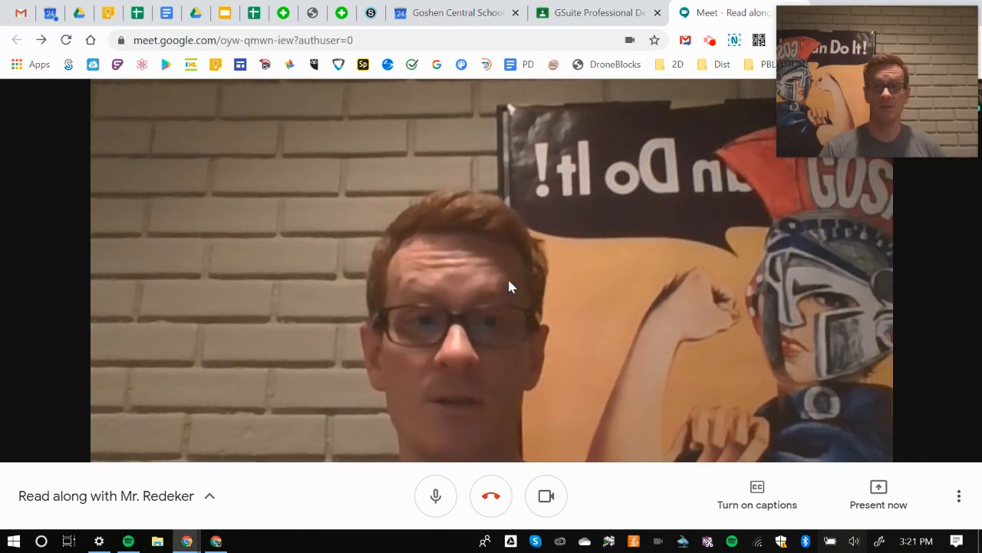
left_click(492, 494)
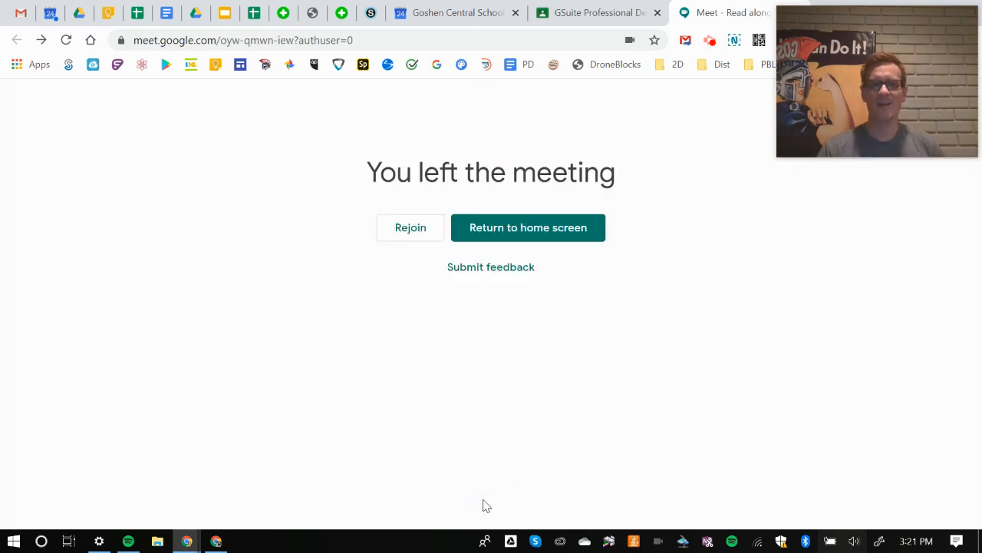